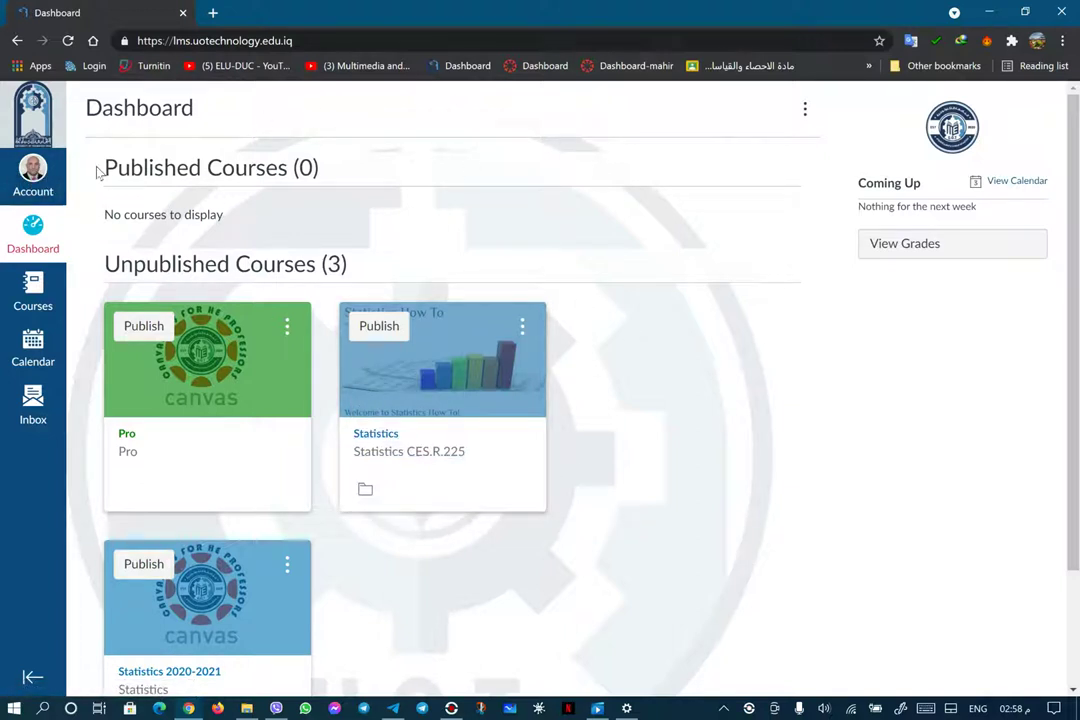
# - Open the account's user settings for editing and enable the Change Password option
pyautogui.click(36, 175)
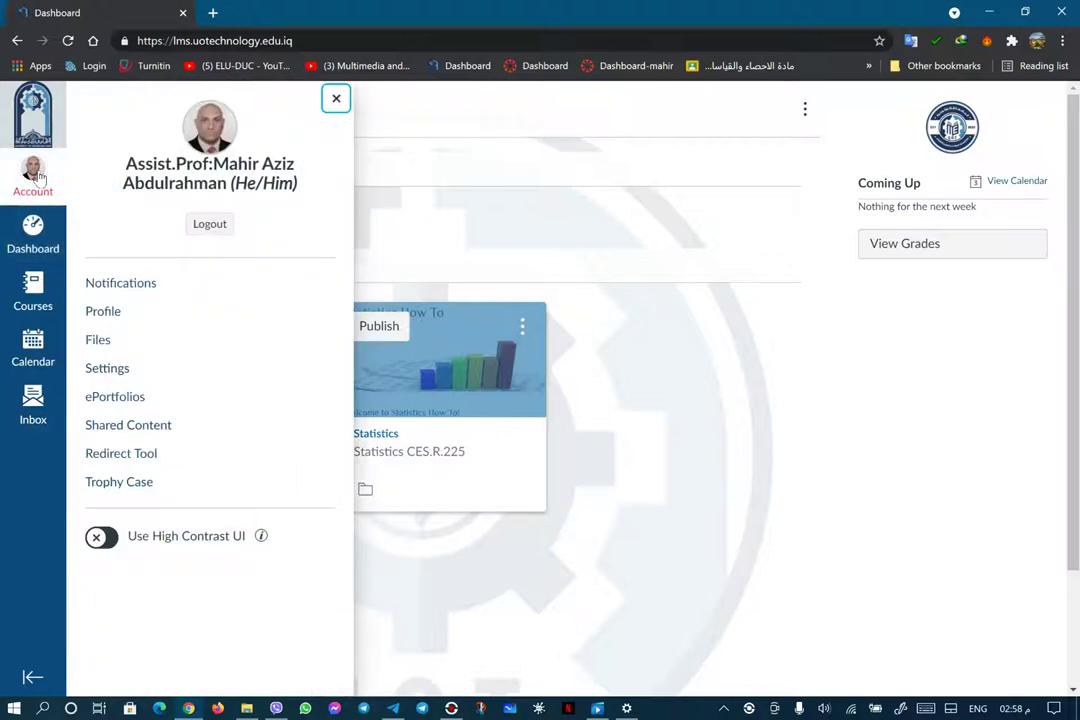
pyautogui.click(116, 370)
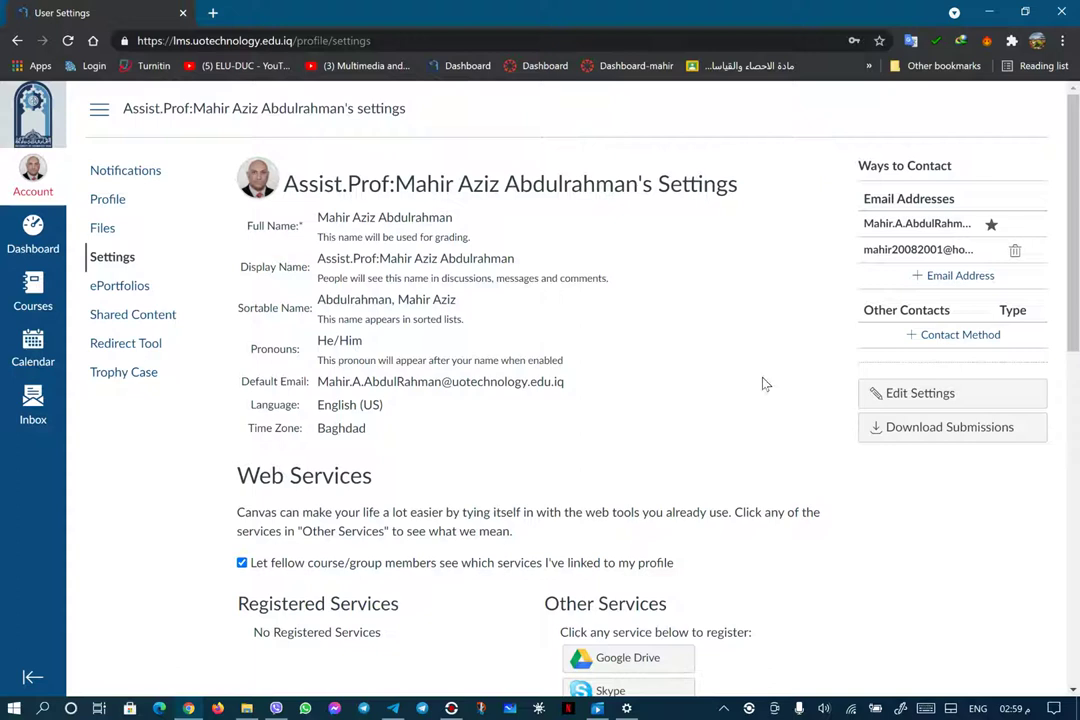
pyautogui.click(950, 393)
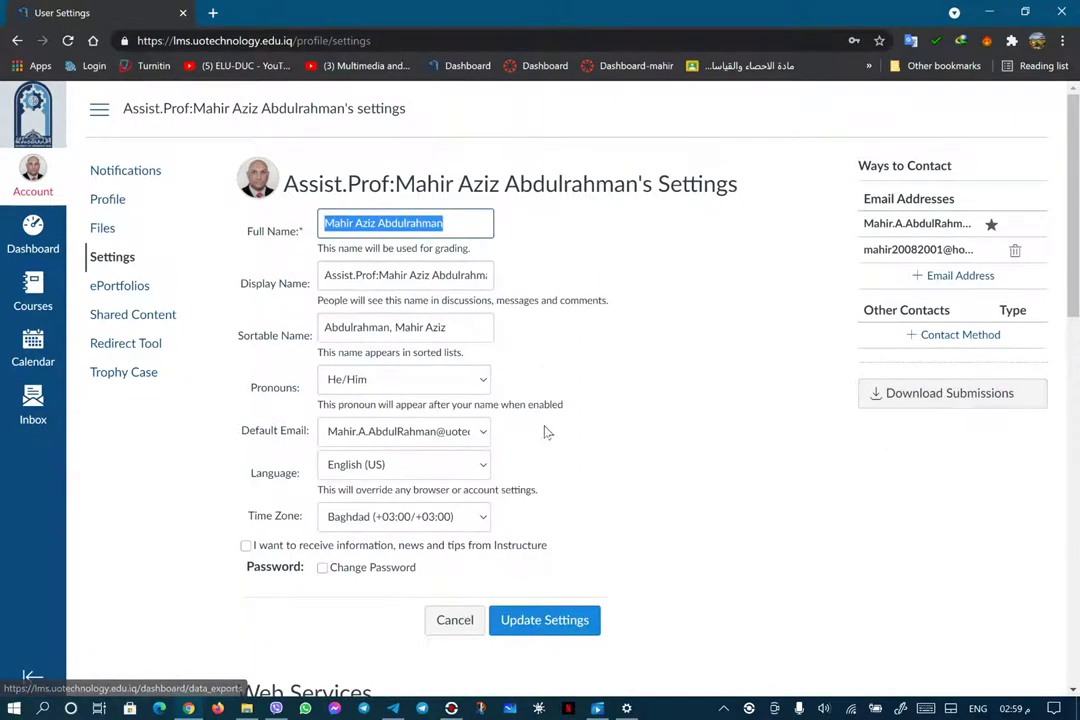
pyautogui.scroll(-5, 547, 432)
pyautogui.scroll(3, 547, 432)
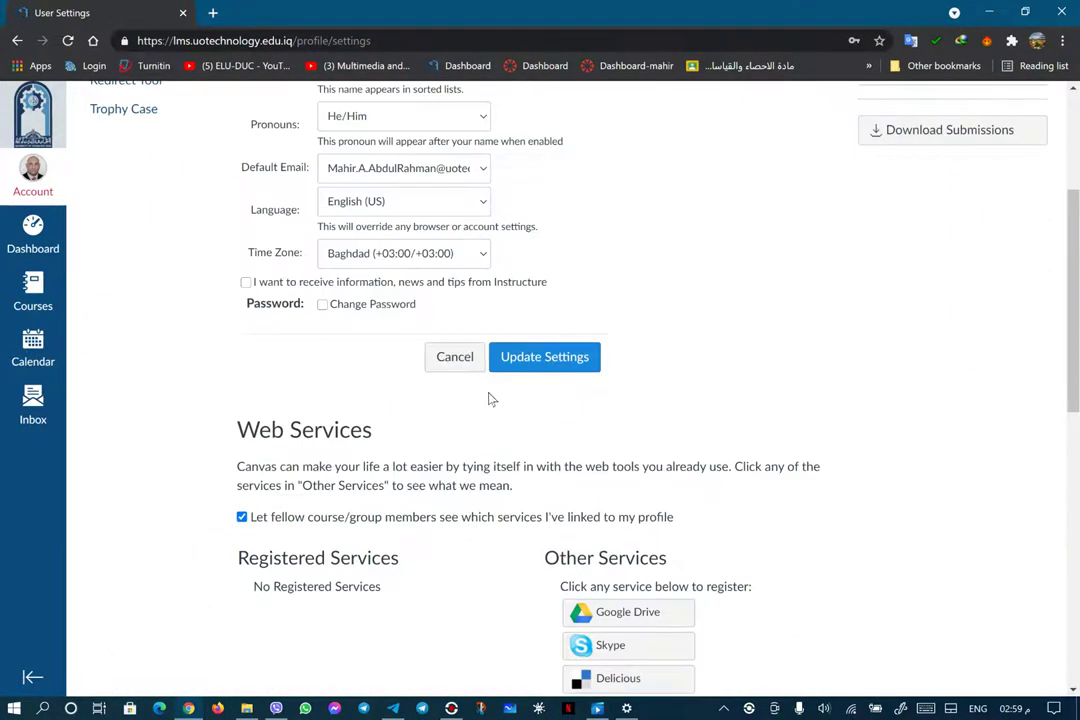
pyautogui.click(322, 306)
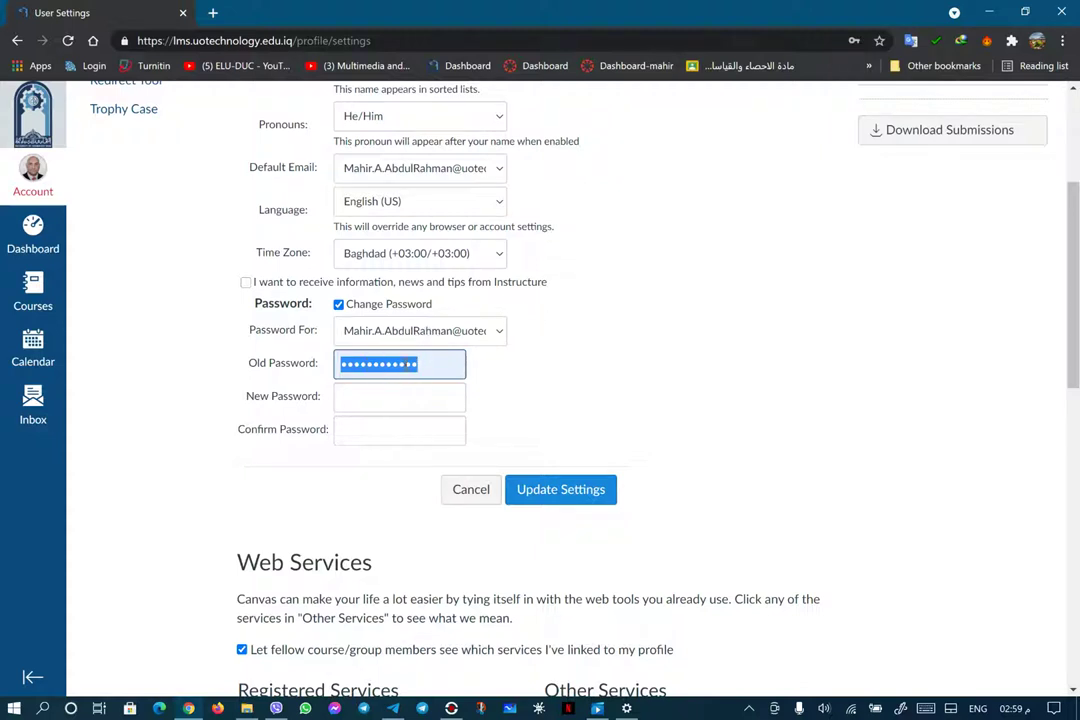
# - Enter the new account password and its confirmation, and update the settings
pyautogui.click(383, 396)
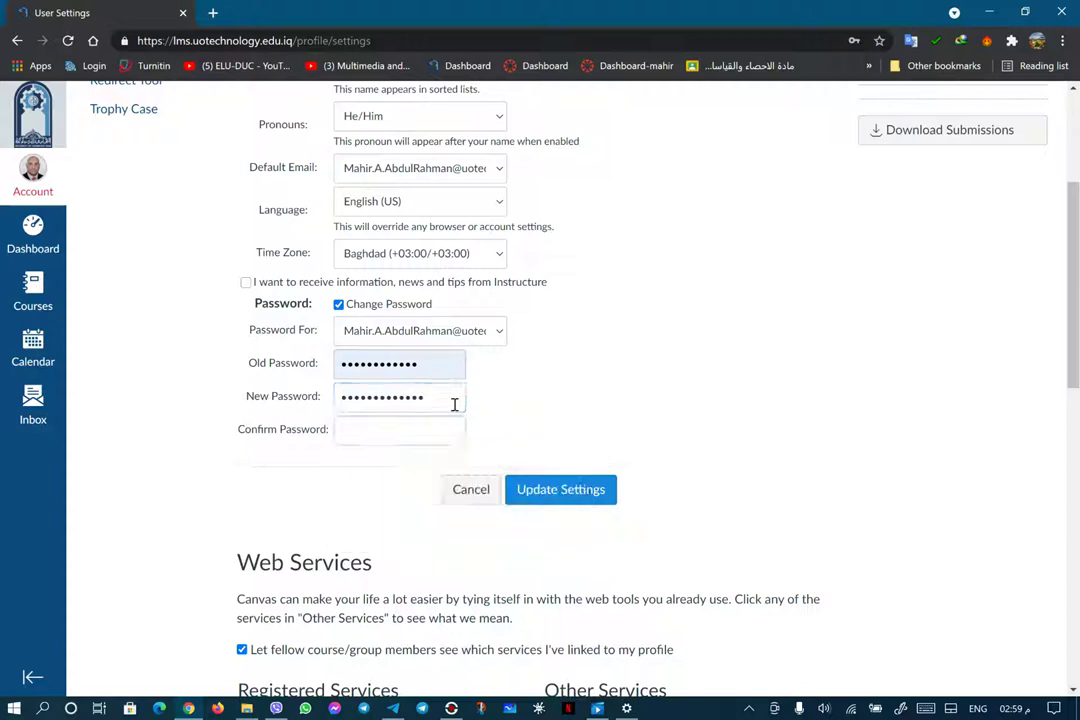
pyautogui.click(376, 429)
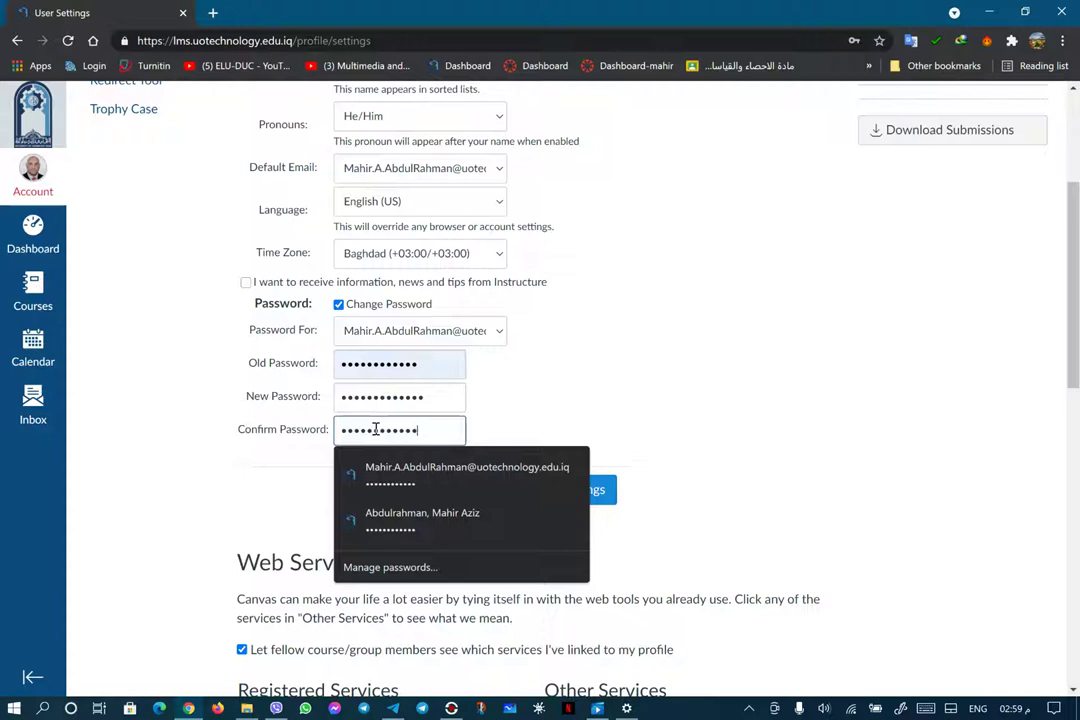
pyautogui.click(733, 386)
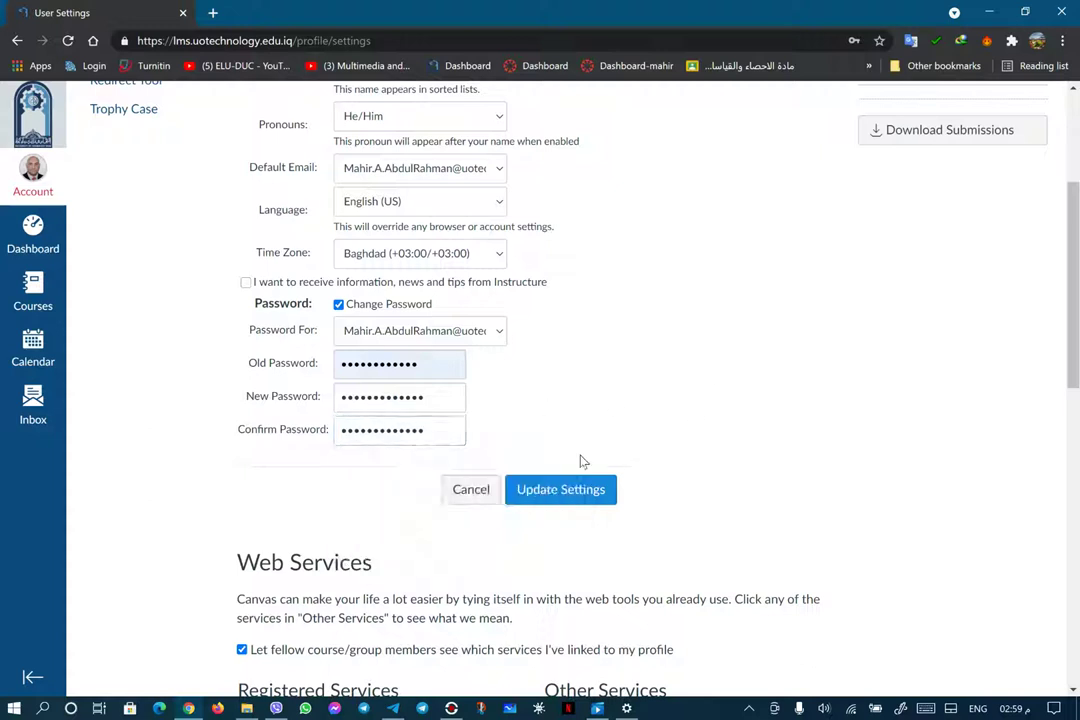
pyautogui.click(564, 500)
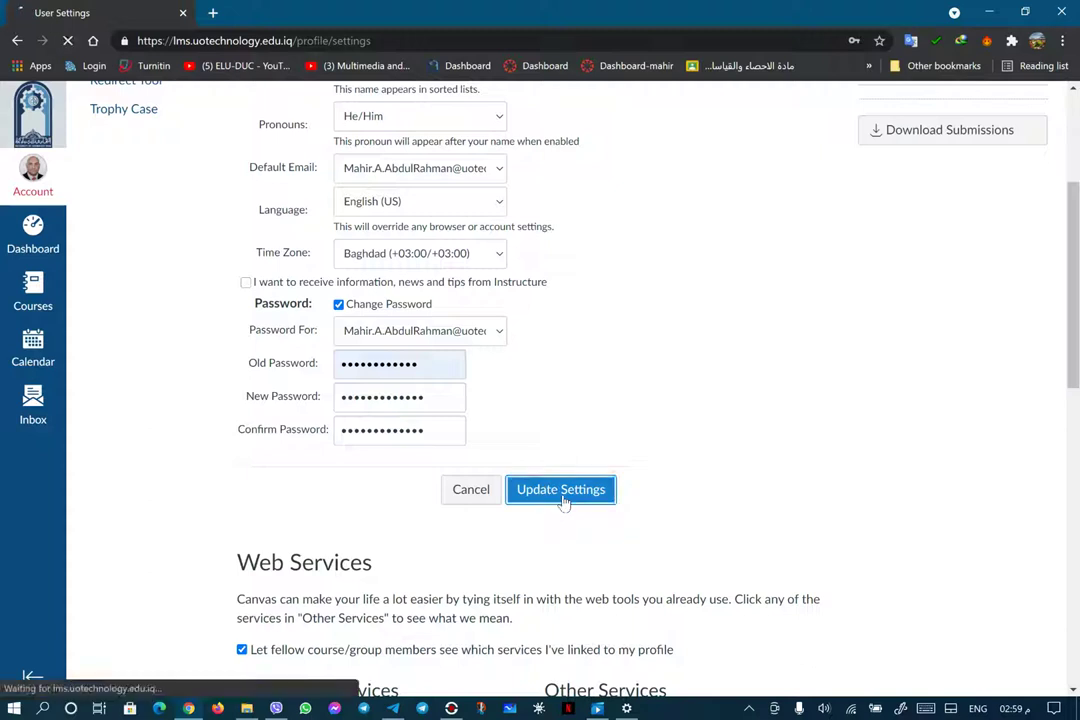
# - Update the saved account password in the browser
pyautogui.scroll(-3, 634, 449)
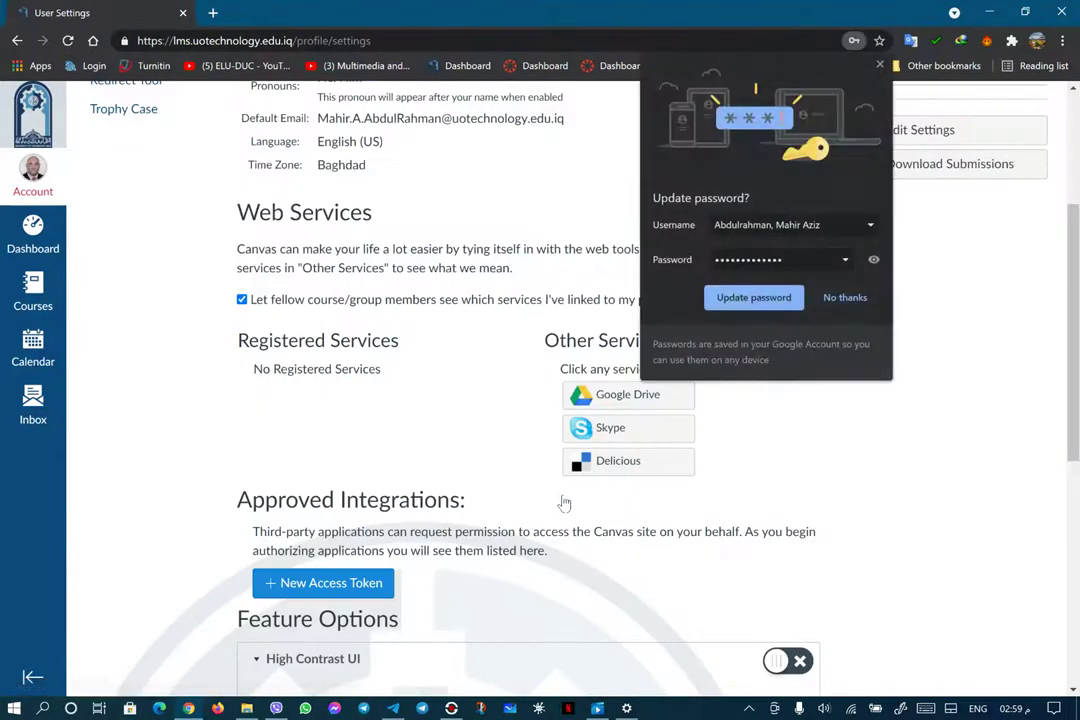
pyautogui.click(755, 299)
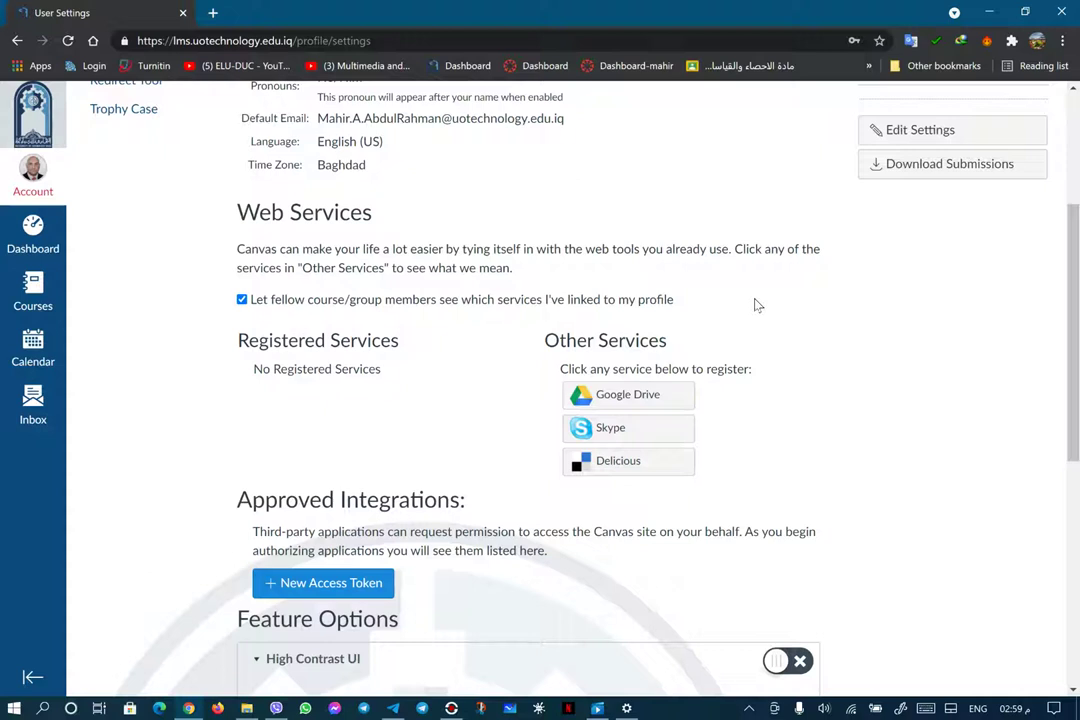
pyautogui.scroll(3, 441, 265)
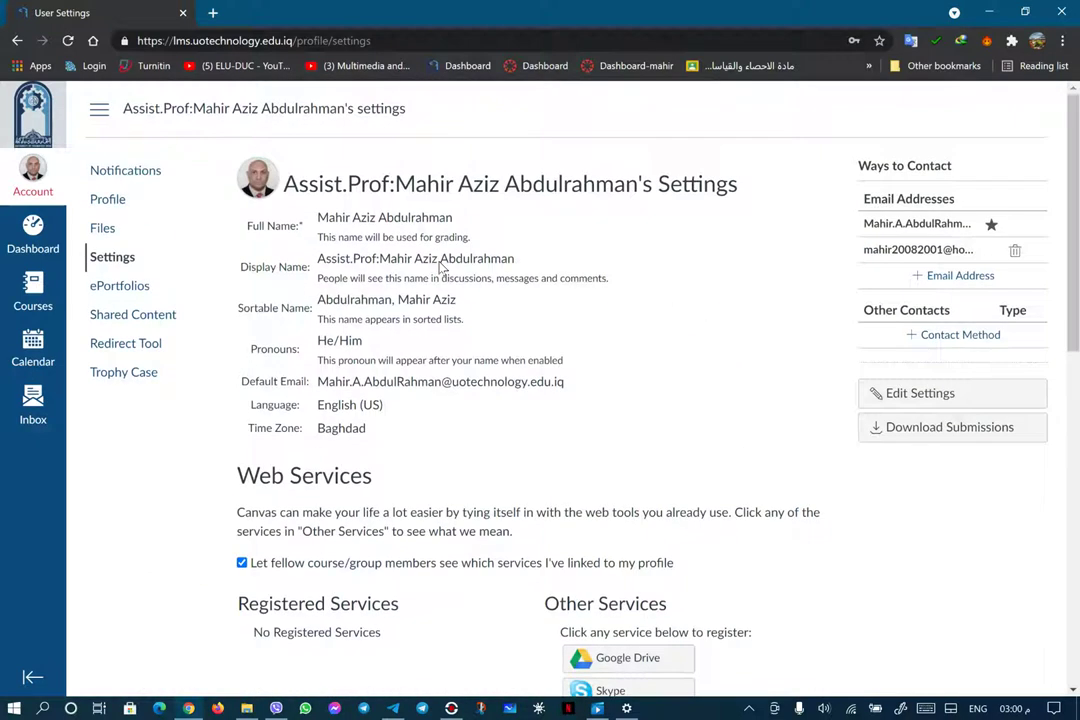
# - Open the Statistics course from the dashboard, preview it in Student View, and leave the preview
pyautogui.click(34, 237)
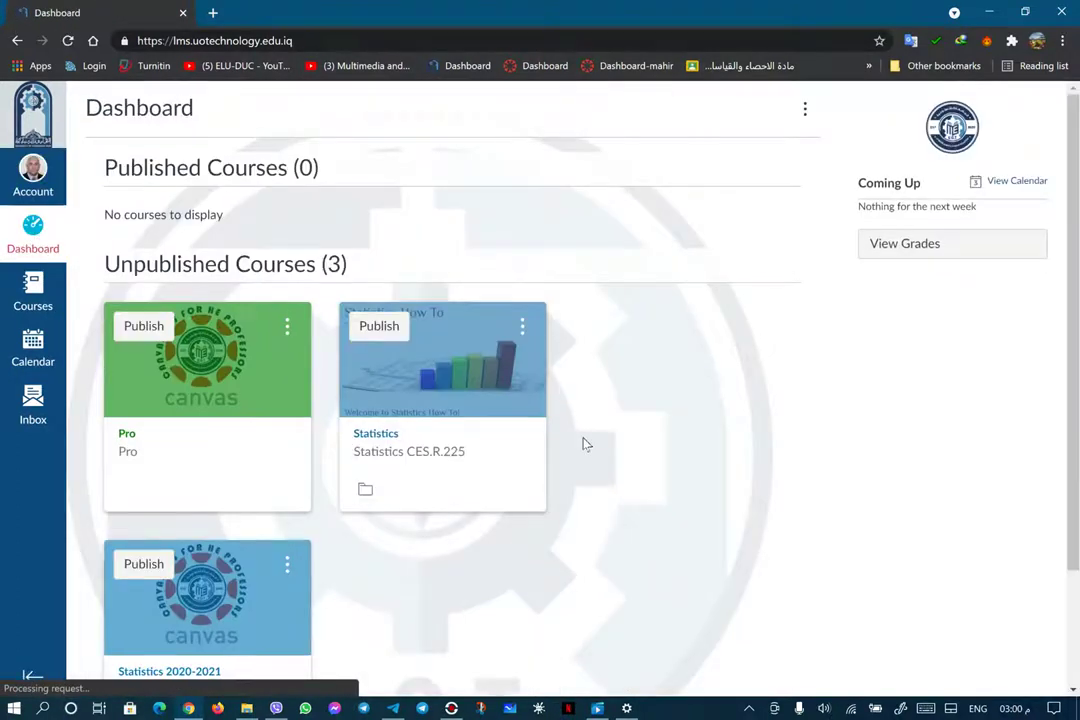
pyautogui.click(377, 440)
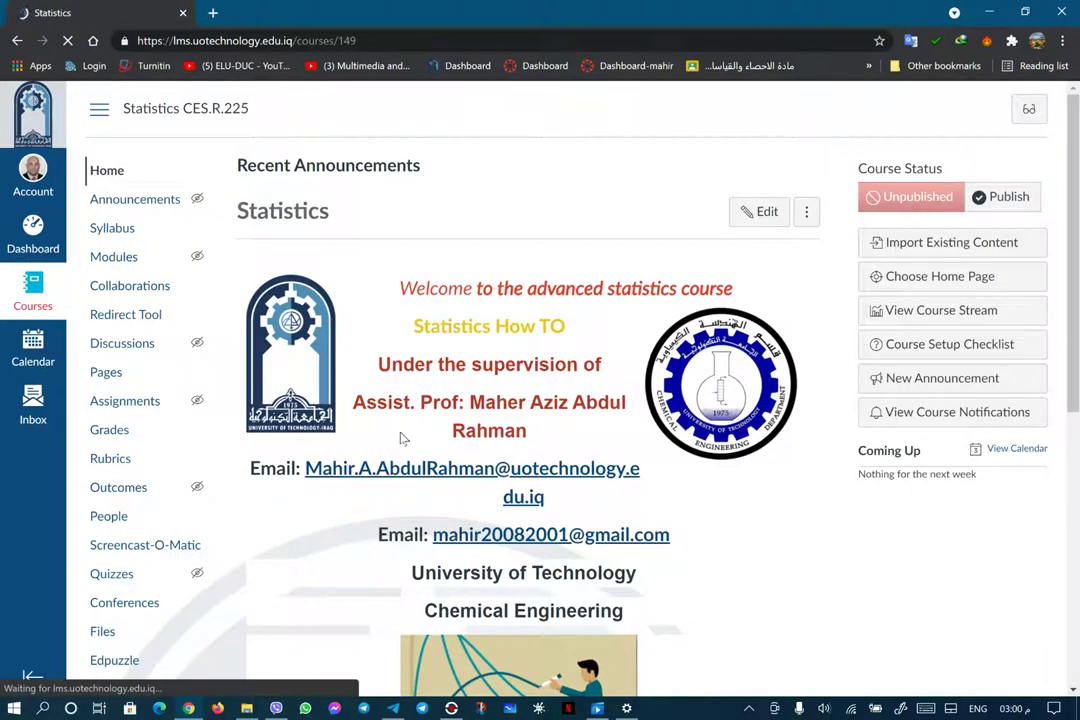
pyautogui.click(1029, 110)
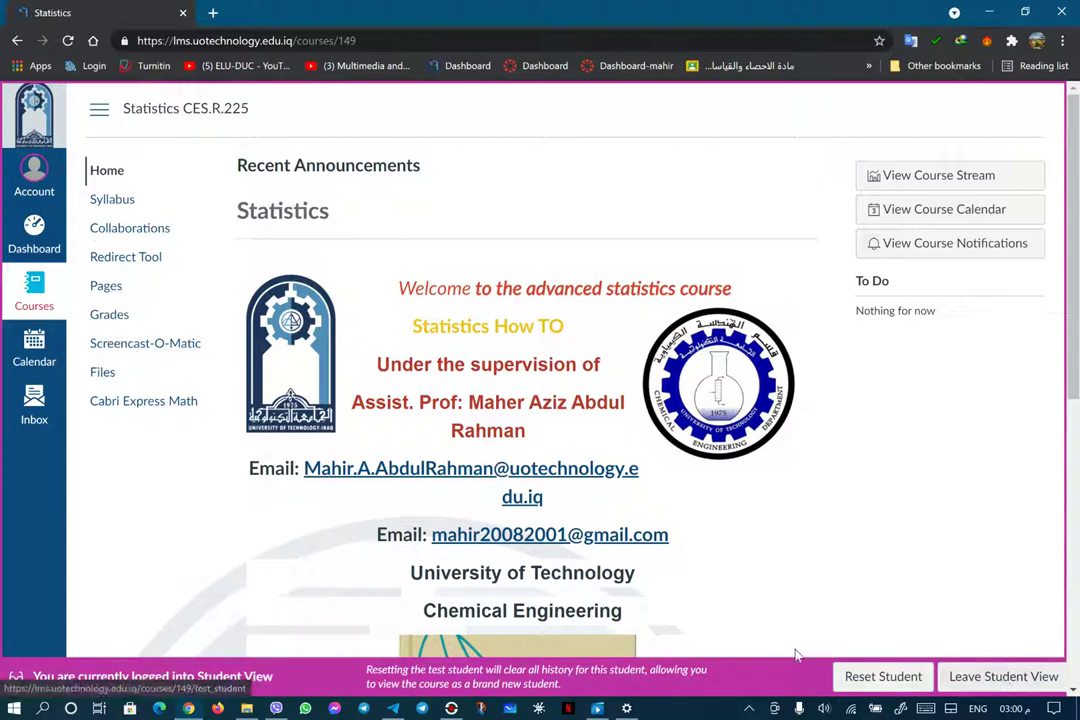
pyautogui.click(1001, 677)
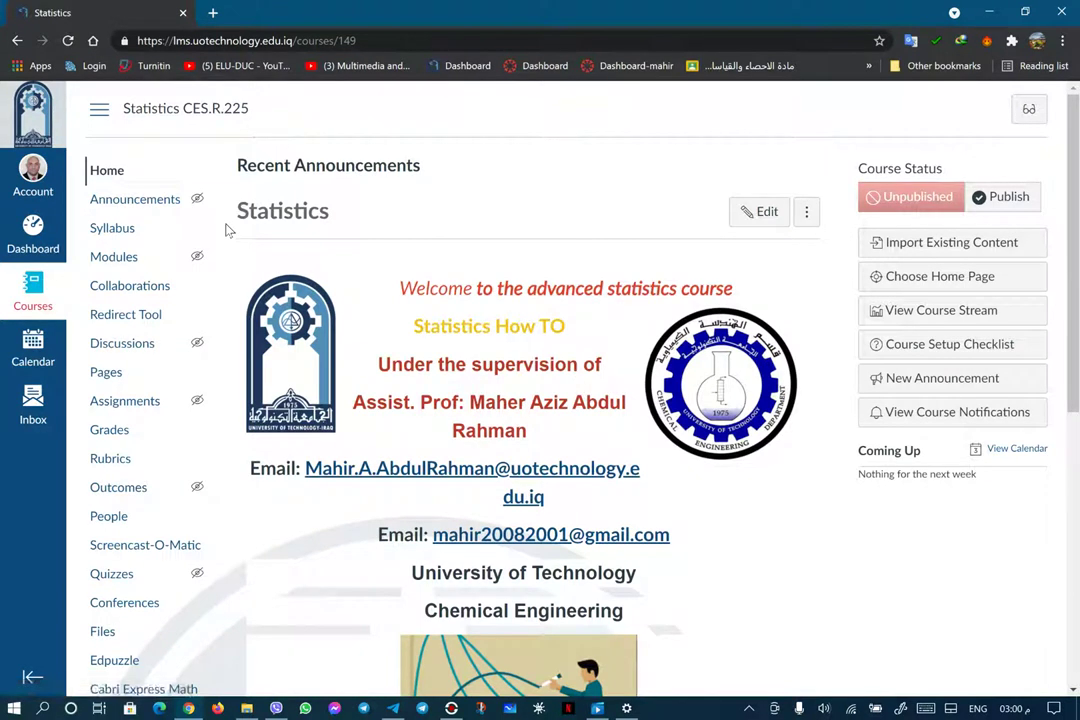
# - Open the Statistics course settings and review the list of course navigation items
pyautogui.scroll(-3, 178, 530)
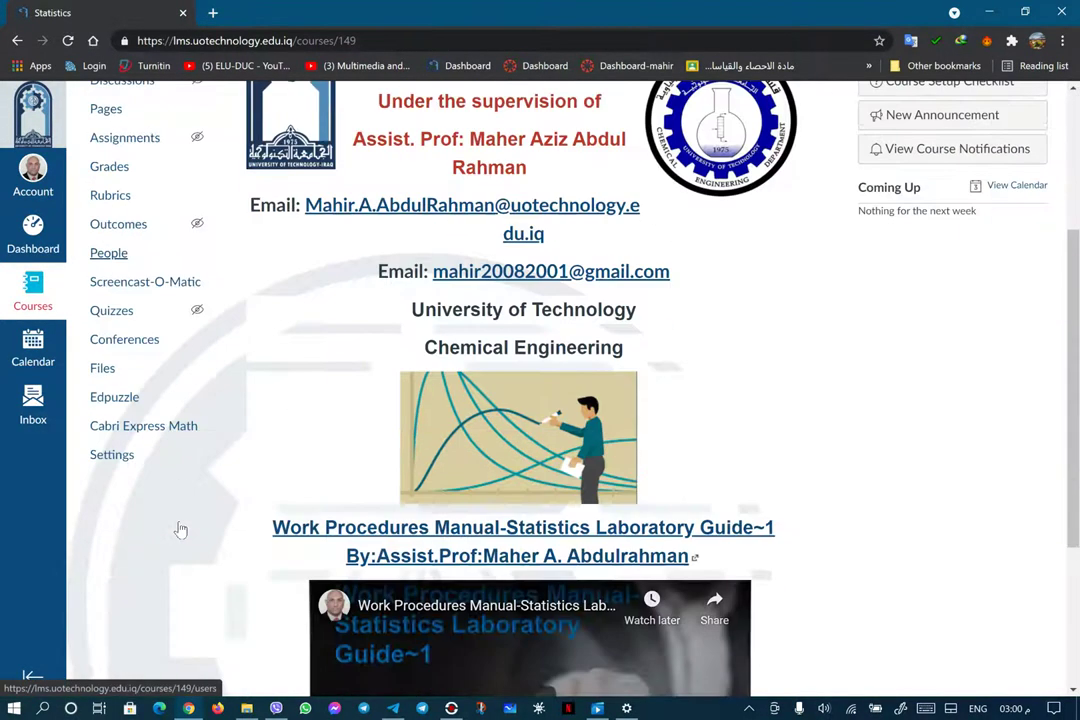
pyautogui.click(113, 460)
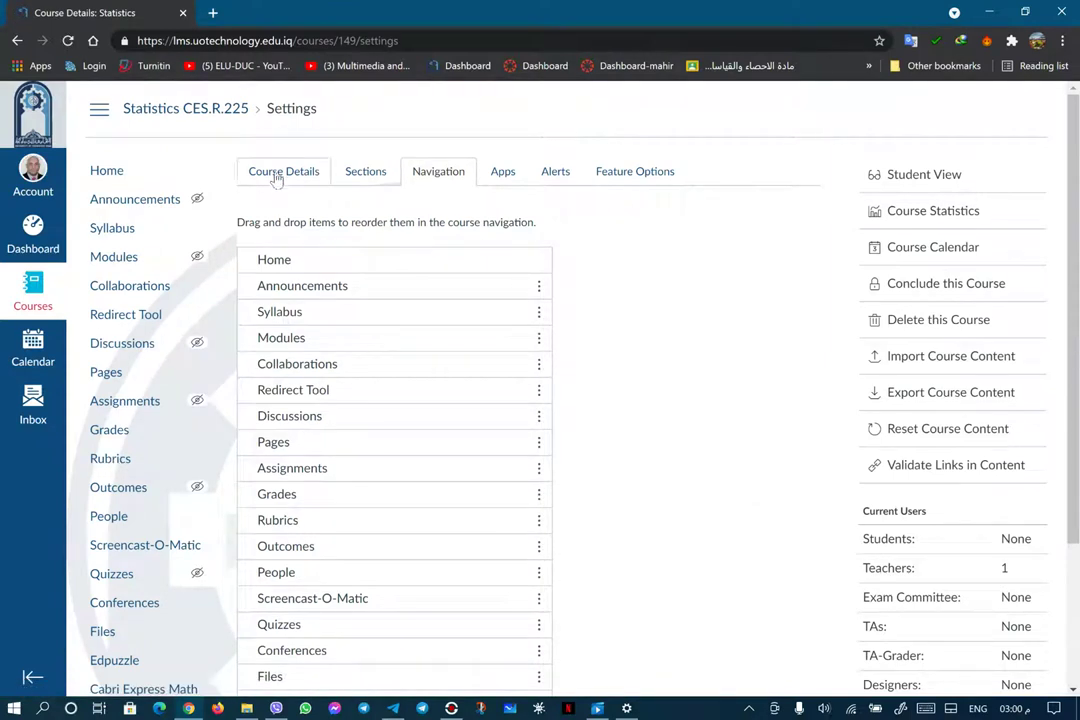
pyautogui.click(280, 174)
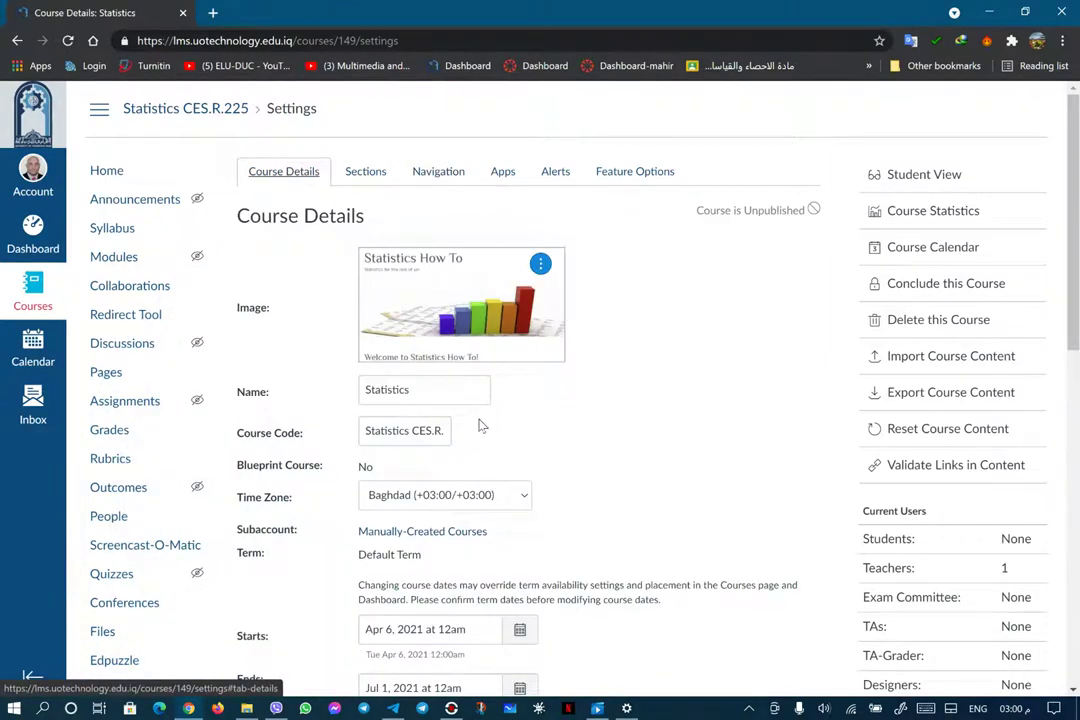
pyautogui.click(451, 172)
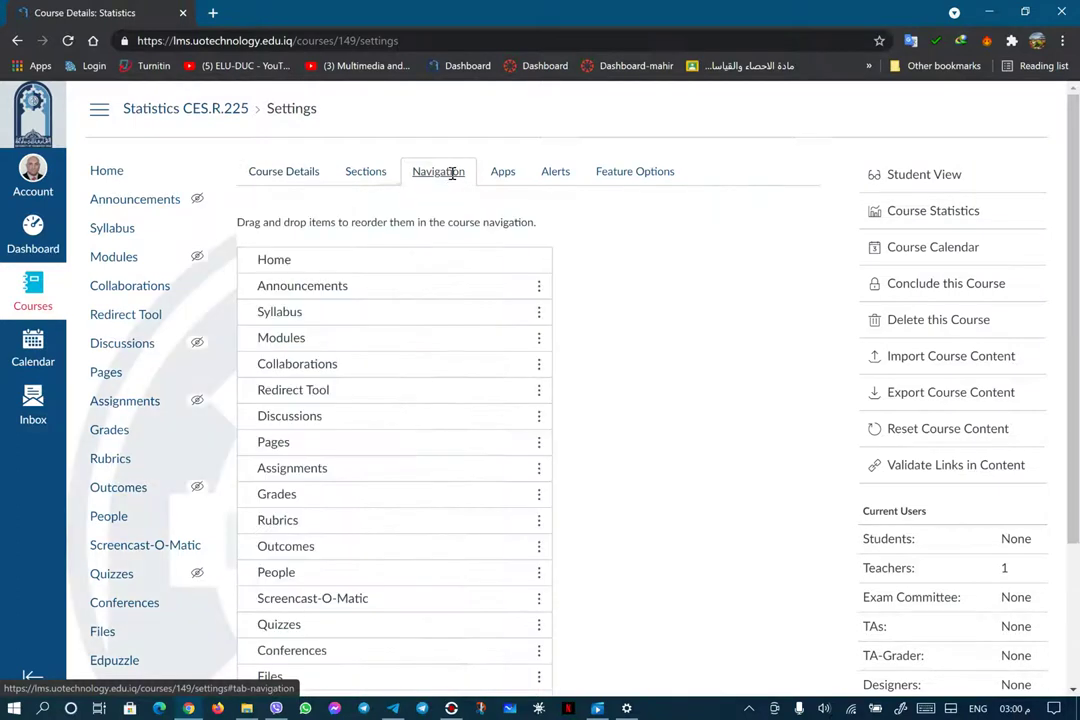
pyautogui.scroll(-2, 348, 309)
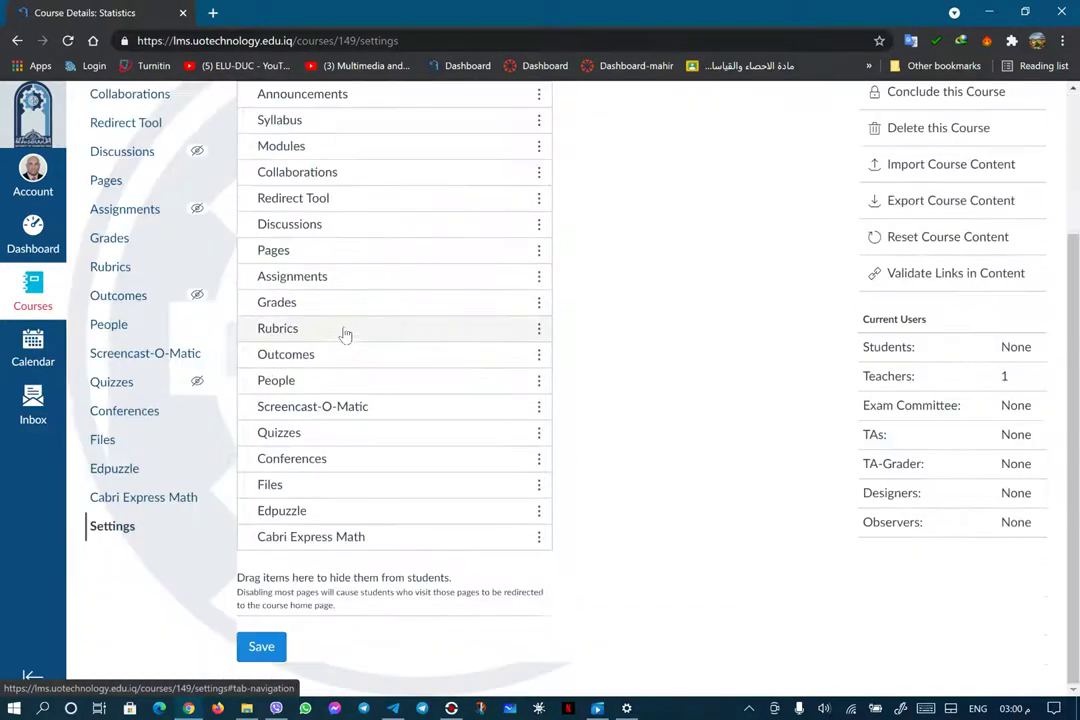
pyautogui.scroll(2, 340, 378)
pyautogui.scroll(-2, 333, 418)
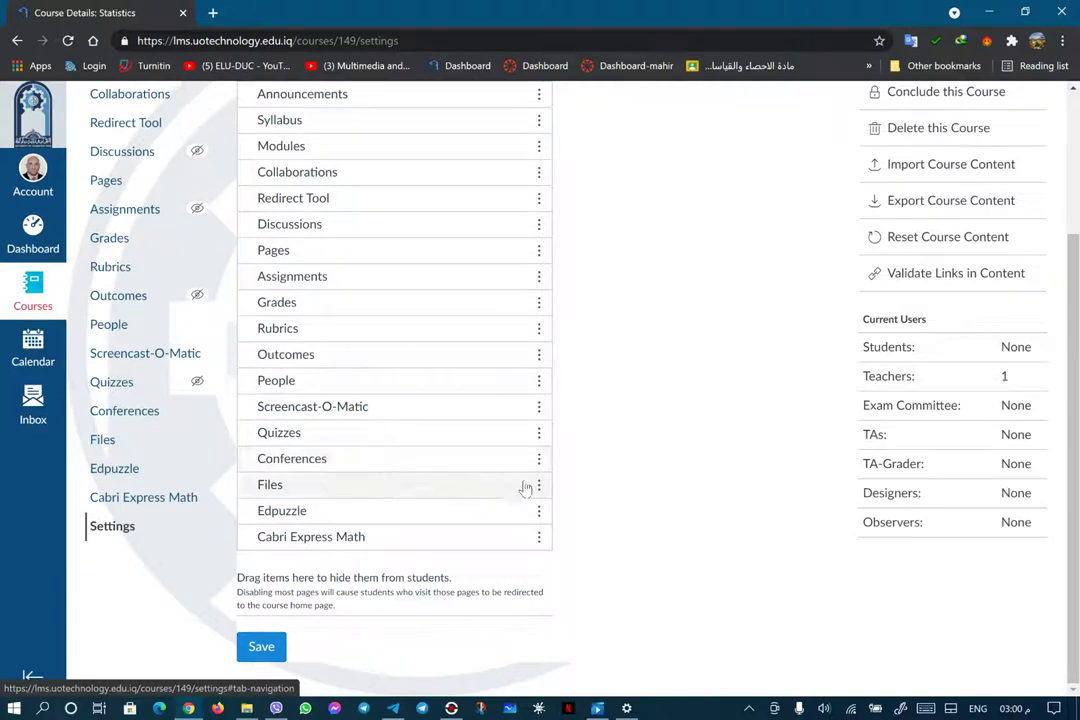
pyautogui.scroll(1, 273, 490)
# - Hide Edpuzzle, Cabri Express Math, Conferences, People, Quizzes, Screencast-O-Matic and Files from students in the course navigation
pyautogui.moveTo(270, 510); pyautogui.dragTo(255, 635)
pyautogui.moveTo(262, 511); pyautogui.dragTo(262, 612)
pyautogui.moveTo(292, 470); pyautogui.dragTo(294, 545)
pyautogui.moveTo(284, 408); pyautogui.dragTo(274, 566)
pyautogui.moveTo(300, 412); pyautogui.dragTo(290, 505)
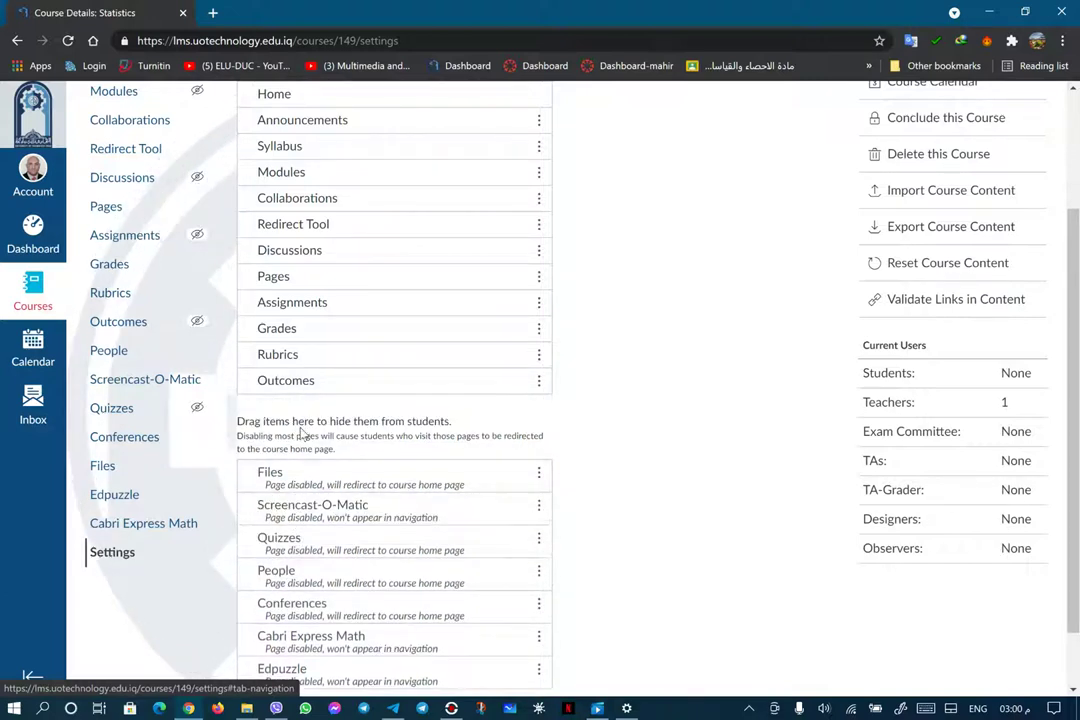
# - Hide Outcomes, Rubrics, Assignments and Grades from students in the course navigation
pyautogui.moveTo(301, 381); pyautogui.dragTo(292, 478)
pyautogui.moveTo(301, 361); pyautogui.dragTo(293, 470)
pyautogui.moveTo(293, 326); pyautogui.dragTo(290, 437)
pyautogui.moveTo(294, 316); pyautogui.dragTo(310, 450)
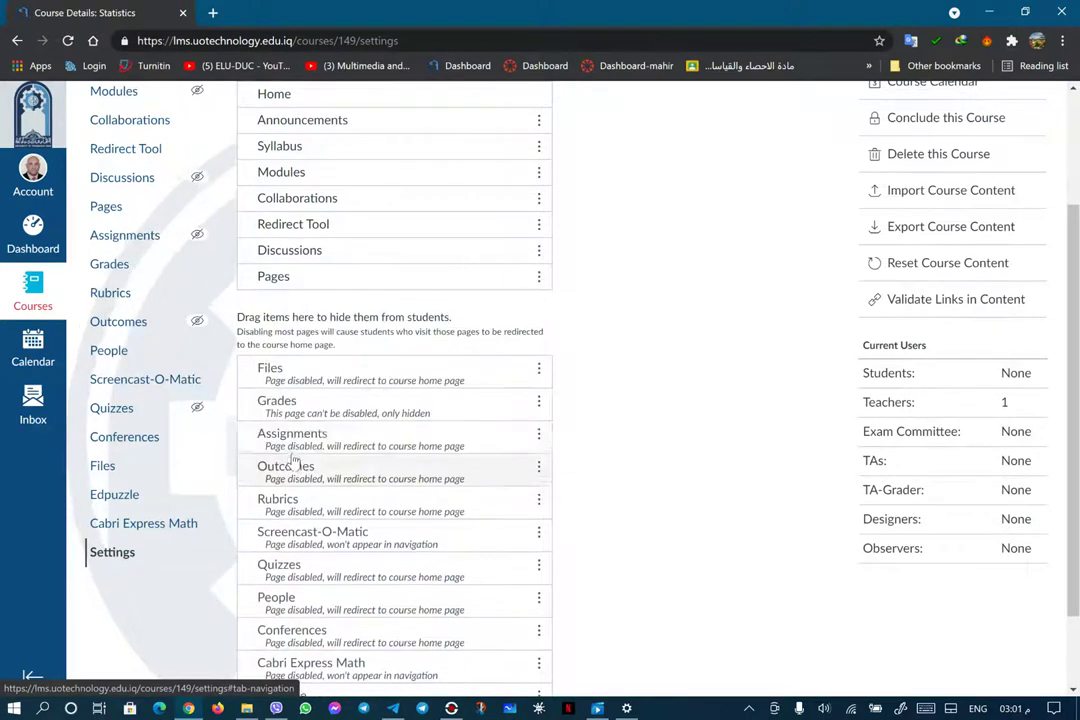
# - Hide Pages, Discussions, Redirect Tool and Collaborations from students, and save the course navigation
pyautogui.scroll(3, 323, 280)
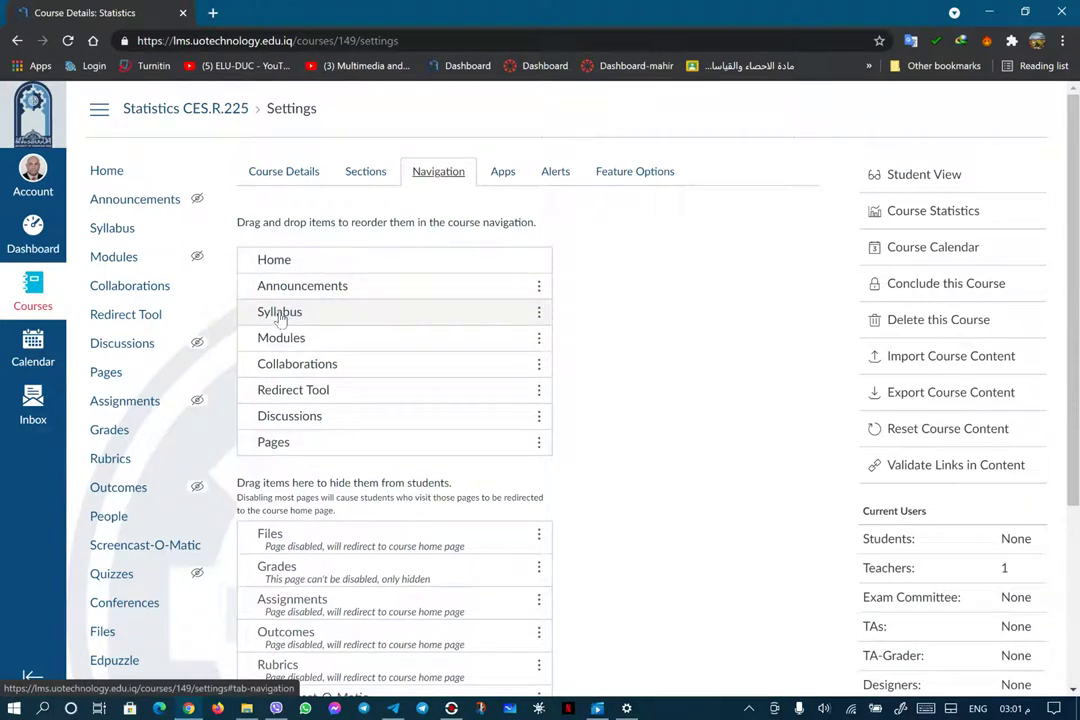
pyautogui.moveTo(277, 441); pyautogui.dragTo(287, 538)
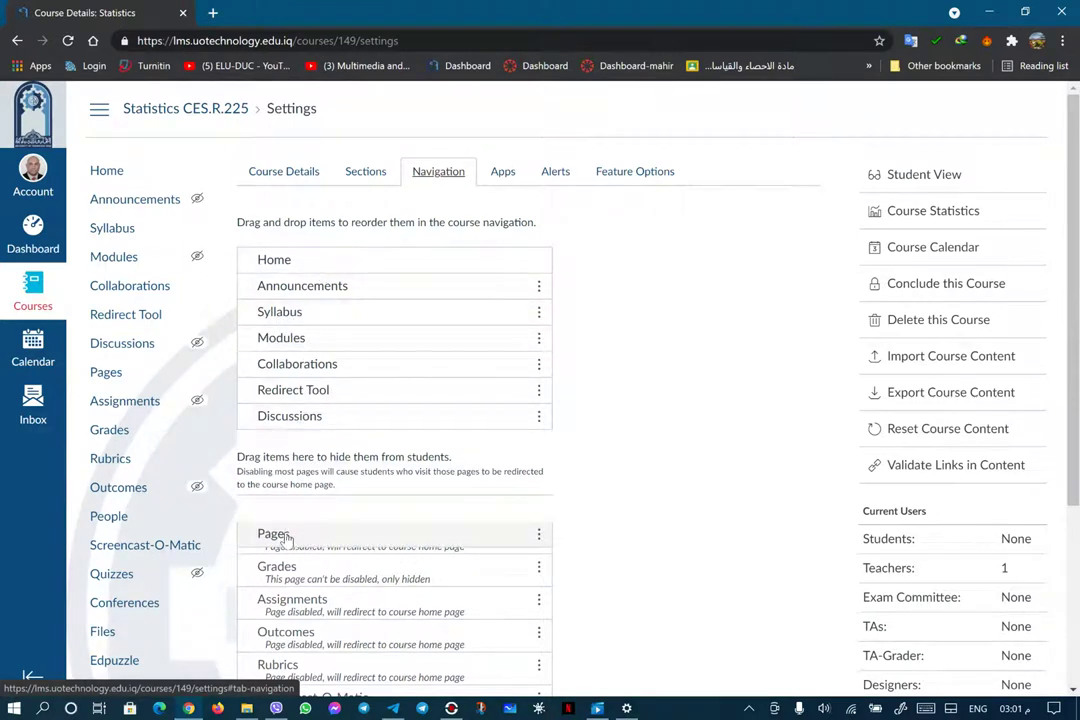
pyautogui.moveTo(265, 415); pyautogui.dragTo(282, 482)
pyautogui.moveTo(287, 400); pyautogui.dragTo(284, 488)
pyautogui.moveTo(296, 373); pyautogui.dragTo(282, 475)
pyautogui.scroll(-3, 398, 364)
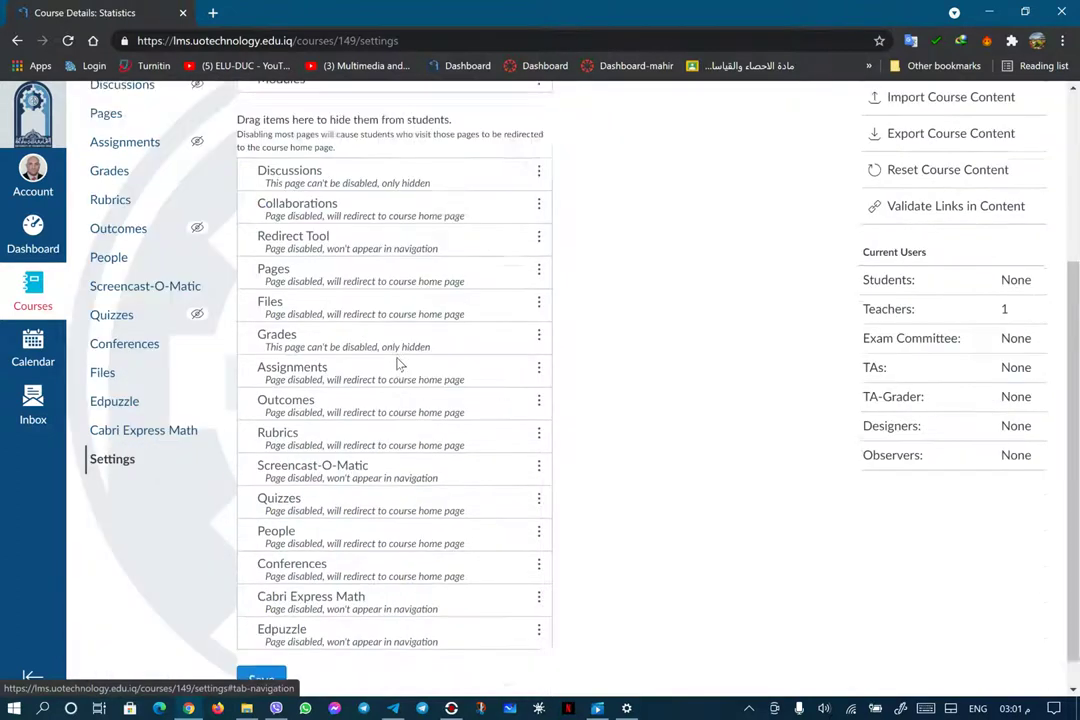
pyautogui.scroll(-1, 400, 380)
pyautogui.click(262, 648)
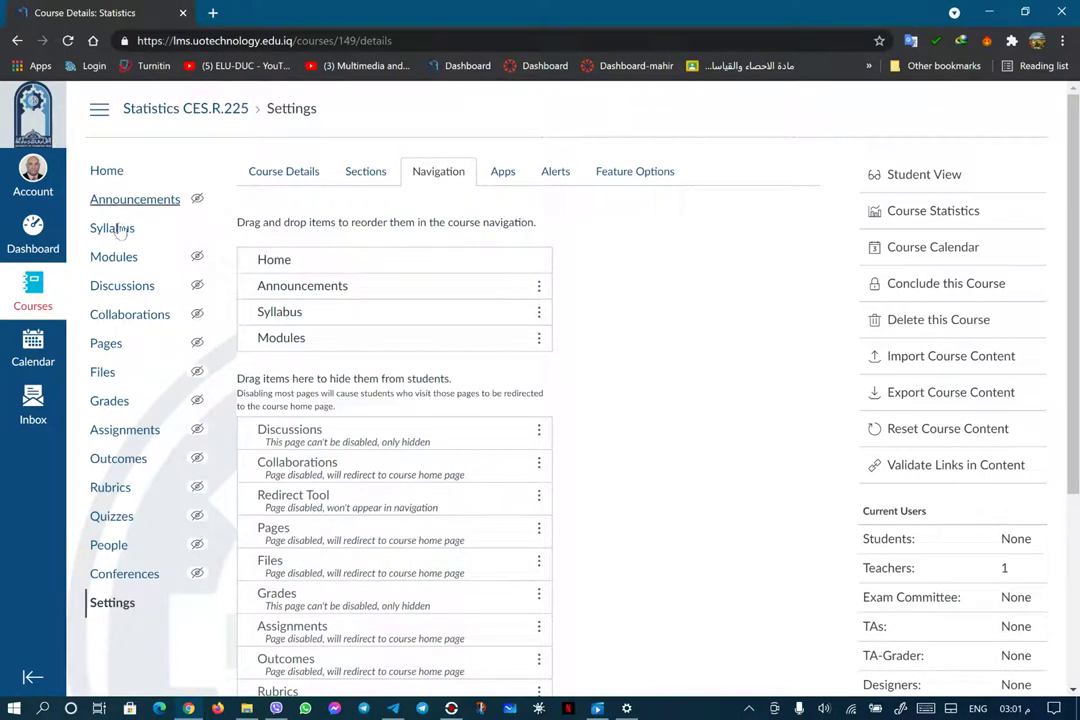
# - Reopen the Statistics course from the dashboard, check its navigation in Student View, and leave the preview
pyautogui.click(32, 234)
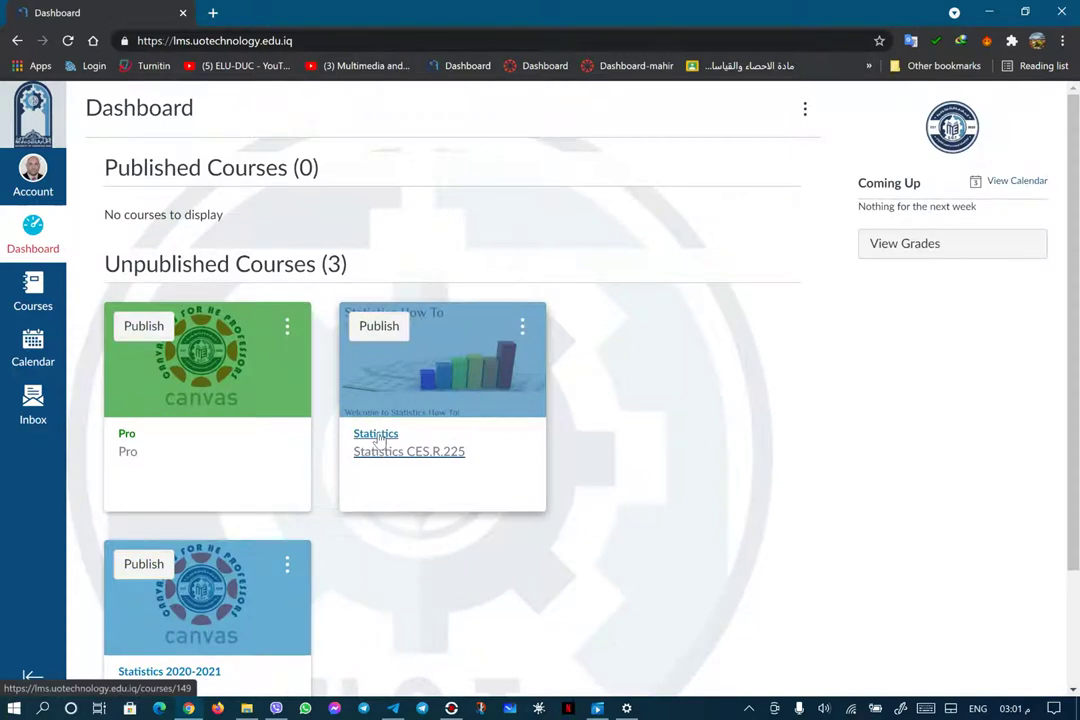
pyautogui.click(377, 437)
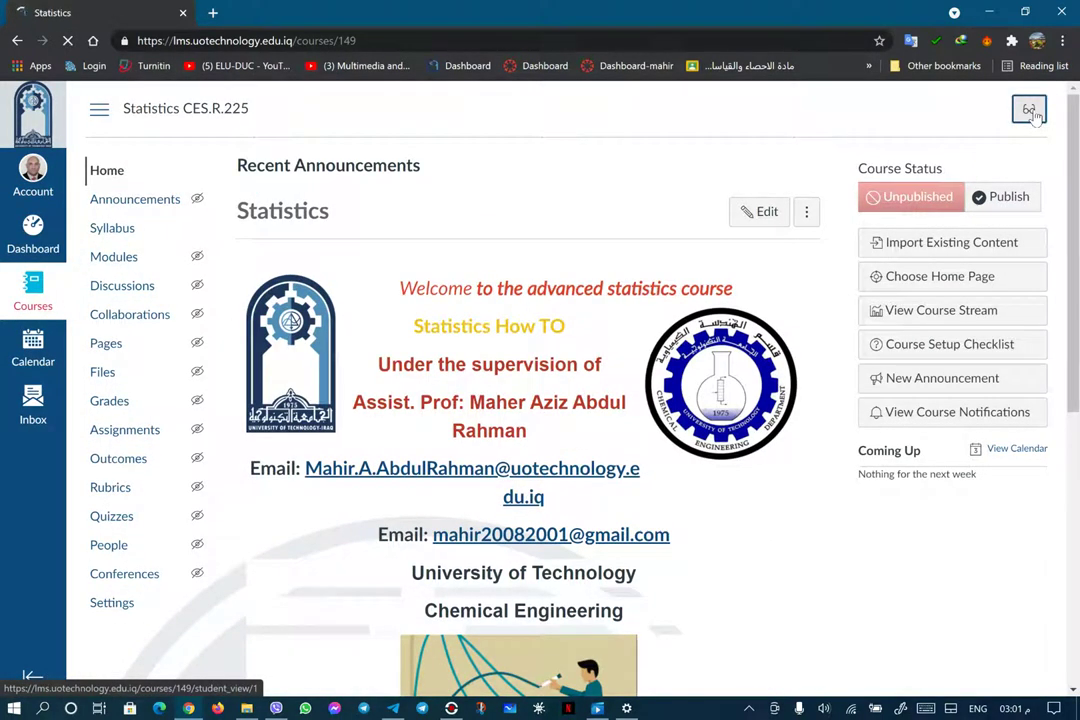
pyautogui.click(1030, 110)
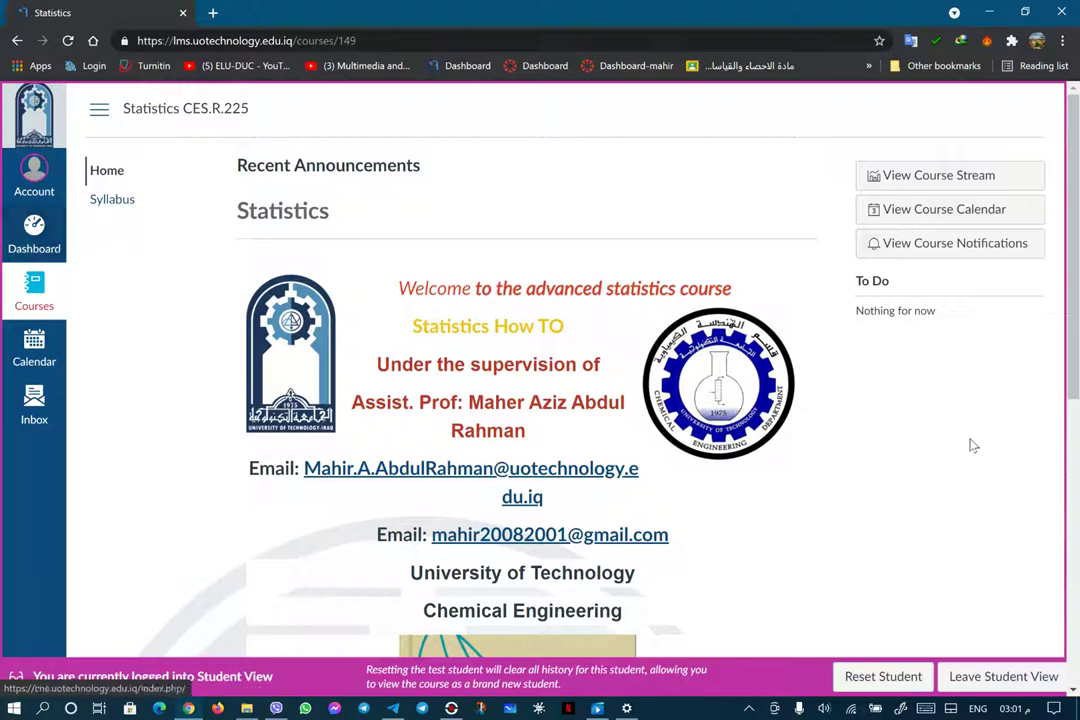
pyautogui.click(970, 682)
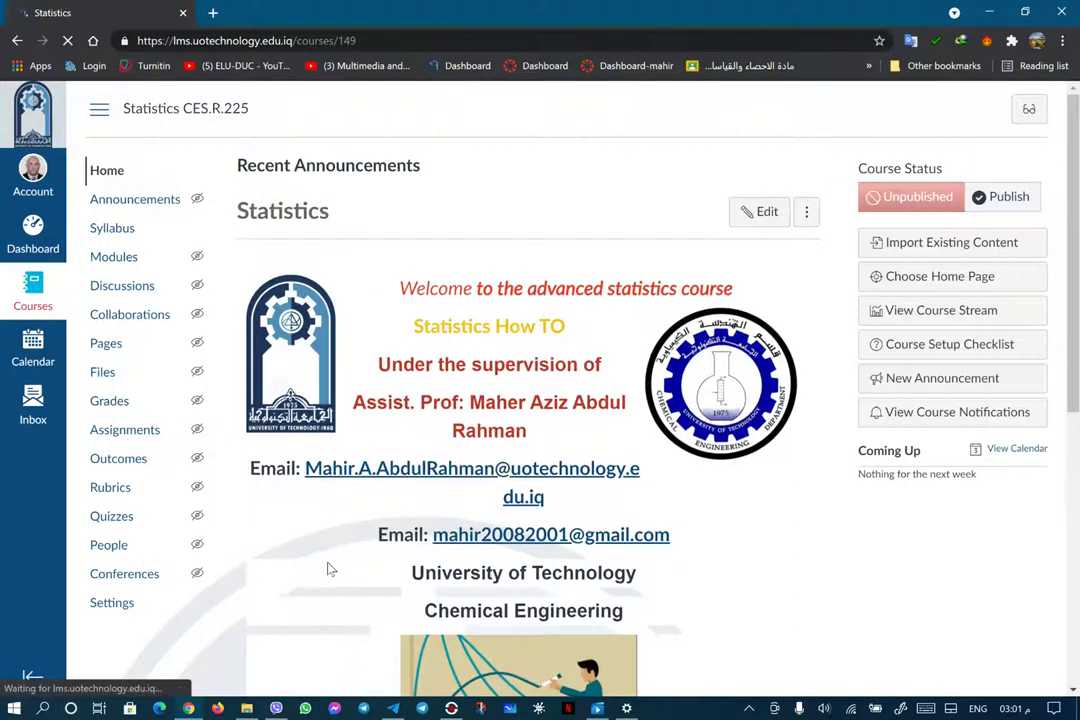
# - In the course navigation settings, try disabling Modules and moving Discussions back among the visible items, without saving
pyautogui.click(108, 603)
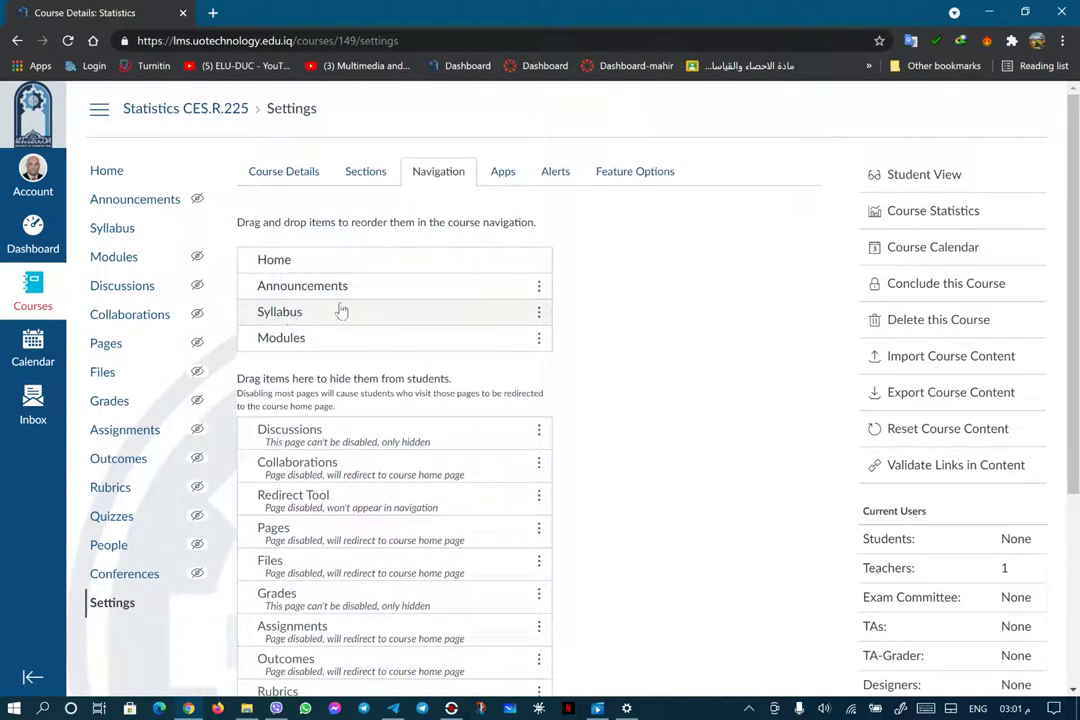
pyautogui.click(539, 340)
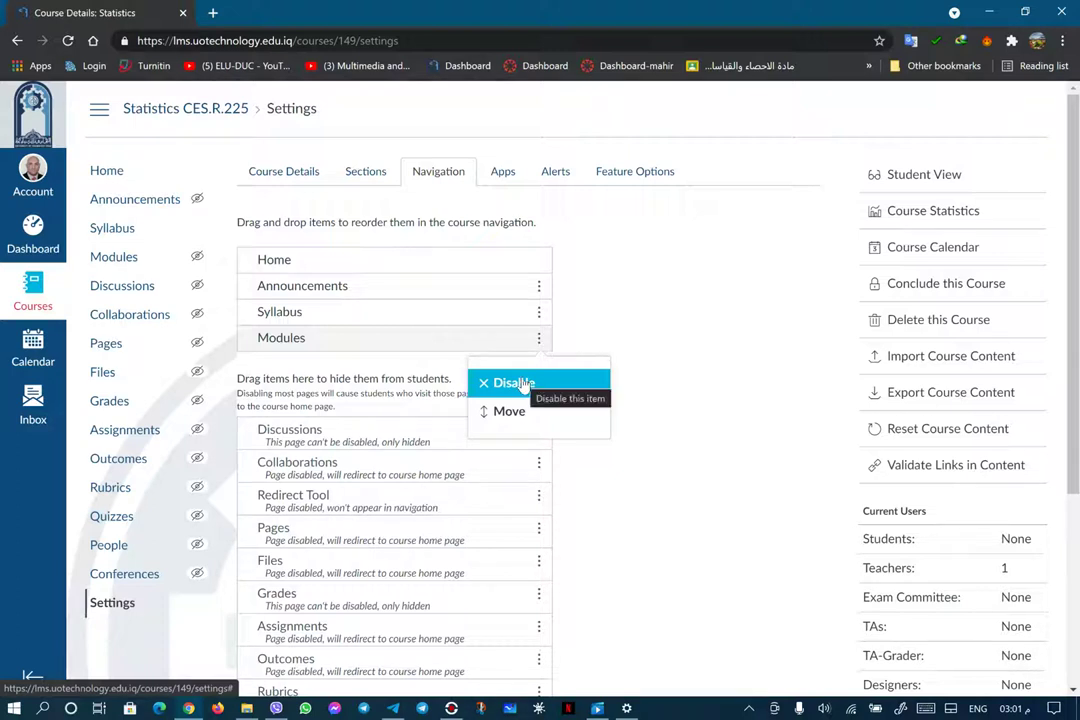
pyautogui.click(520, 383)
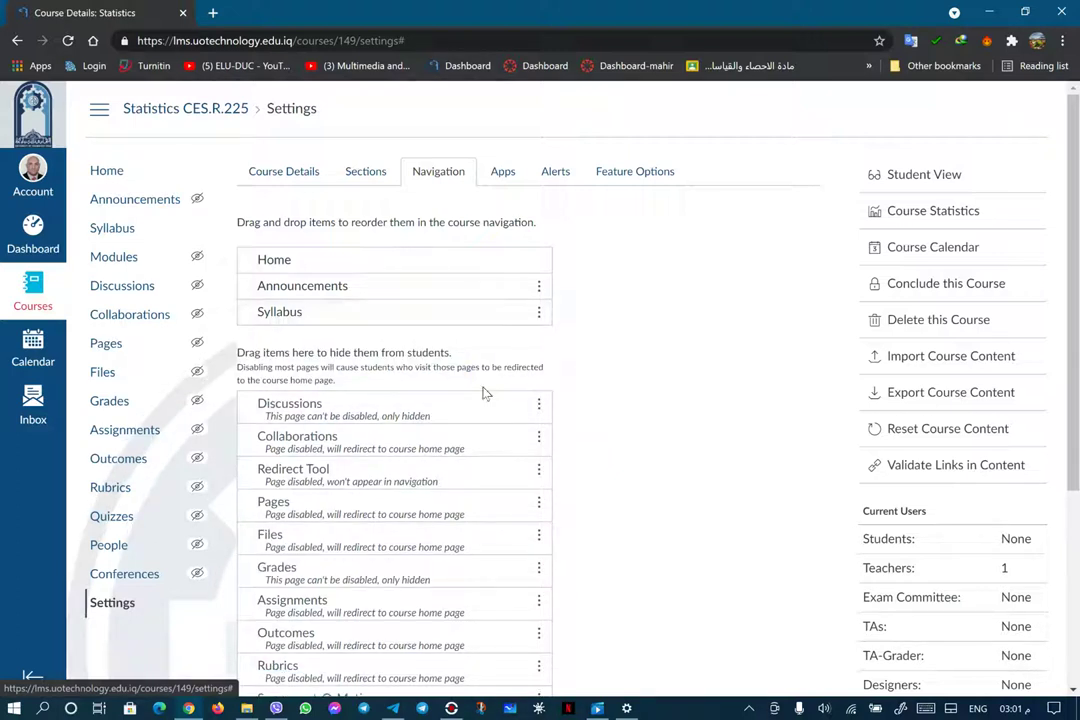
pyautogui.moveTo(483, 393); pyautogui.dragTo(366, 335)
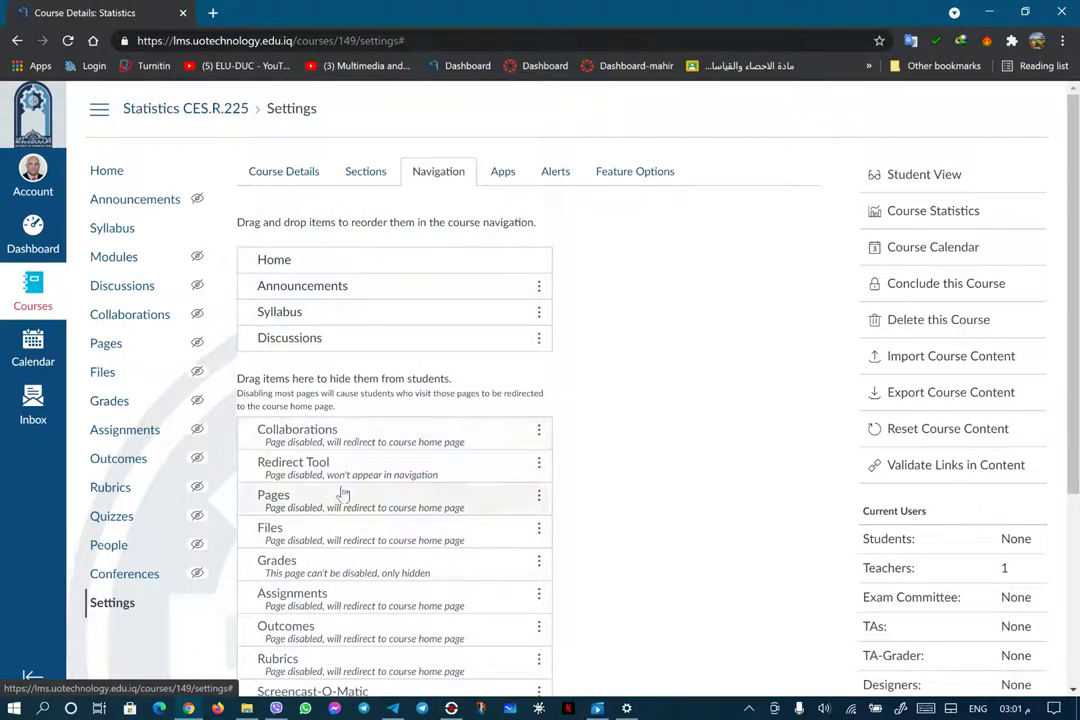
# - Open the Statistics course's Modules page
pyautogui.click(197, 258)
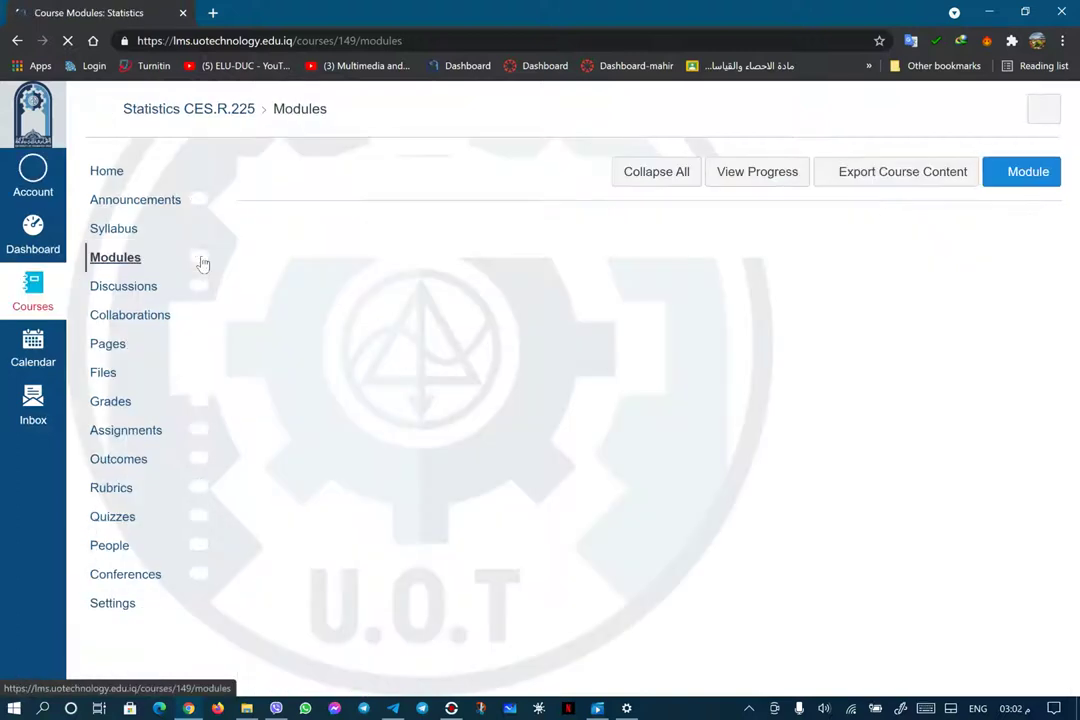